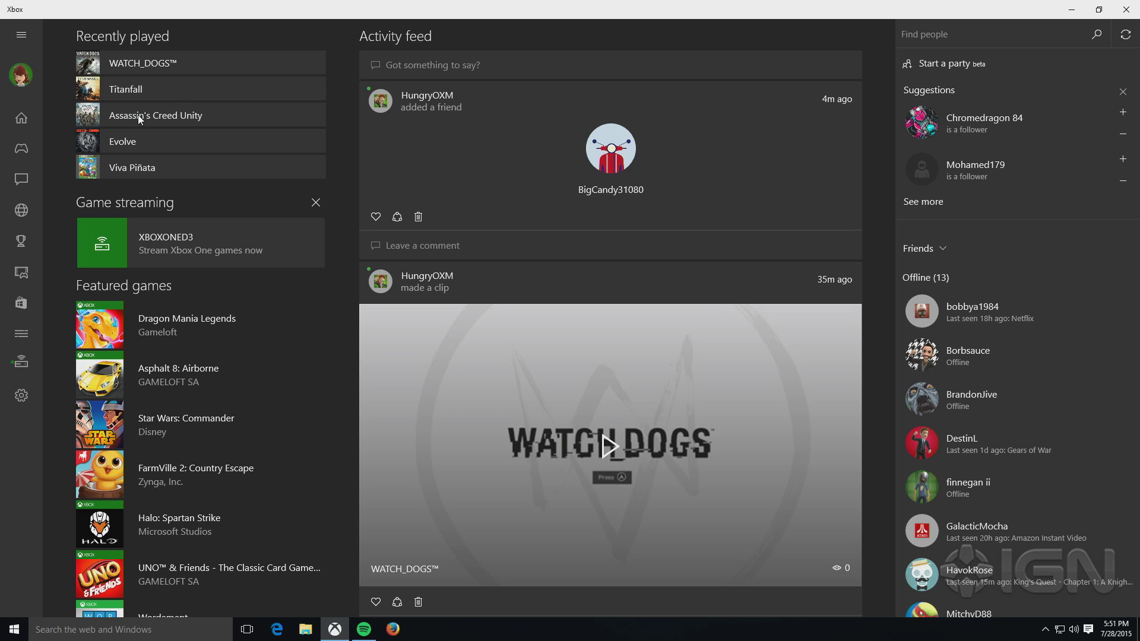
Step: Look through the posts in the activity feed and the friends list on the home page
{"action": "scroll", "coordinate": [461, 176], "scroll_direction": "down", "scroll_amount": 5}
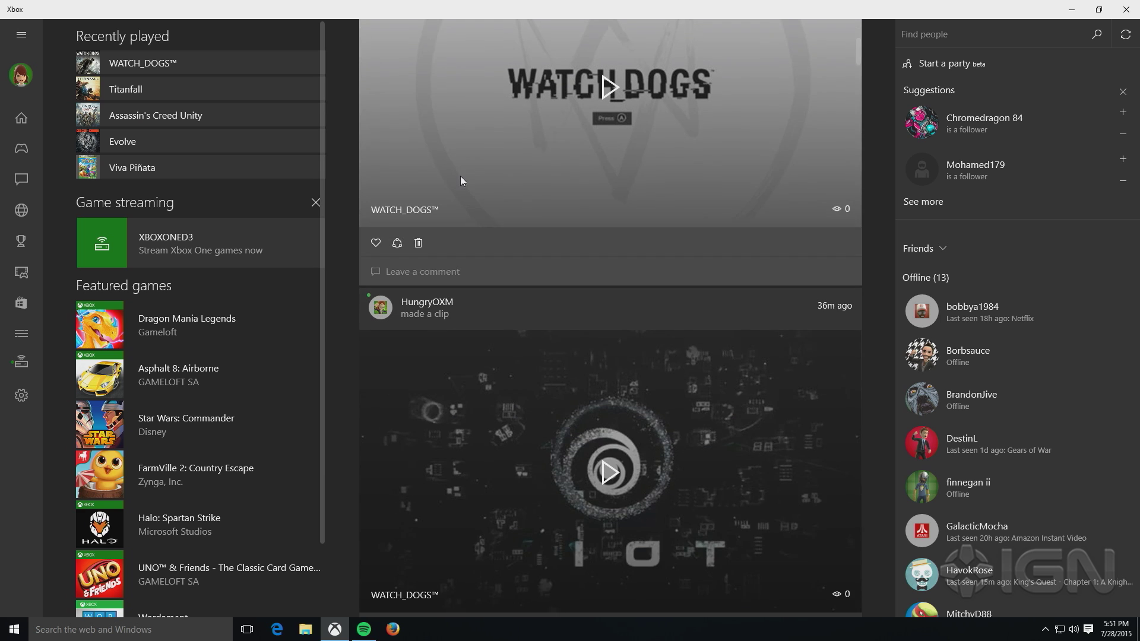
{"action": "scroll", "coordinate": [461, 177], "scroll_direction": "down", "scroll_amount": 10}
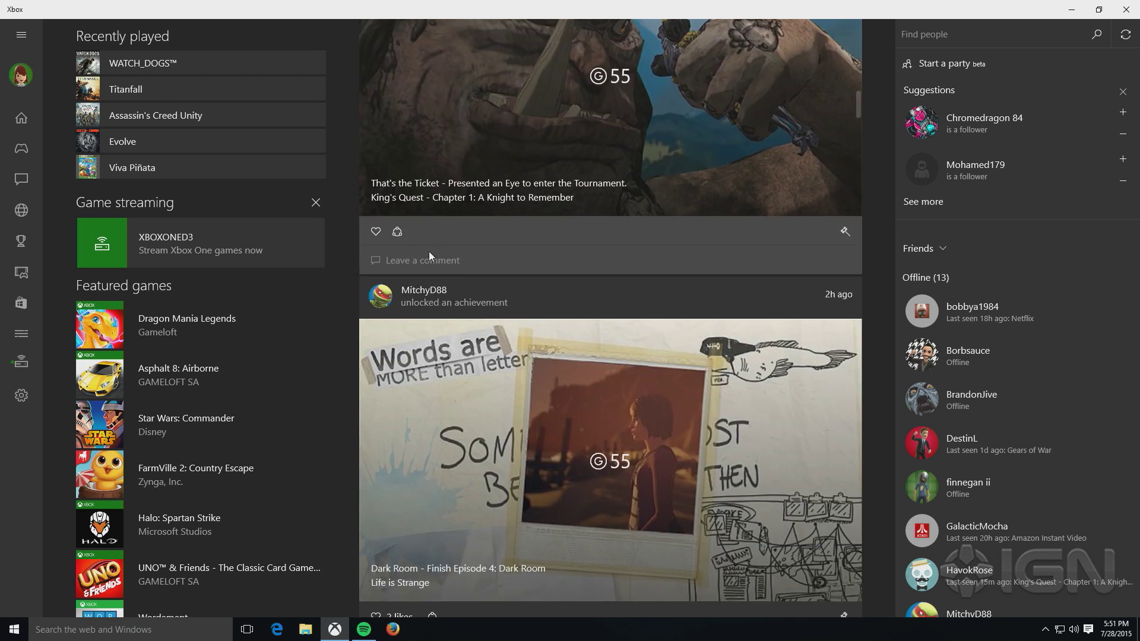
{"action": "scroll", "coordinate": [429, 251], "scroll_direction": "down", "scroll_amount": 6}
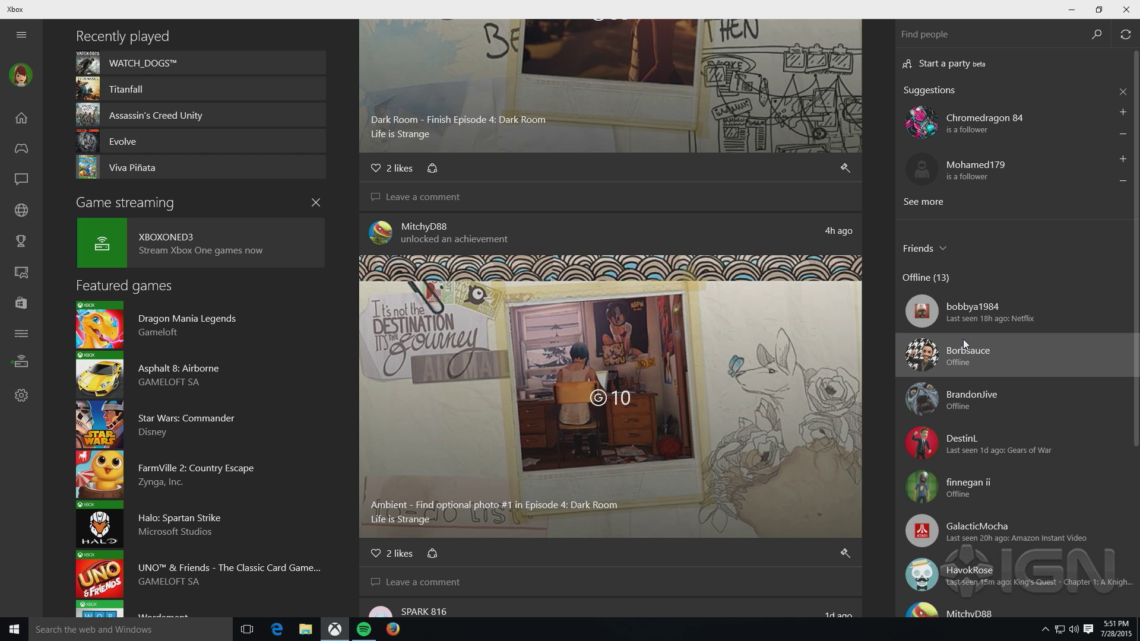
{"action": "scroll", "coordinate": [963, 339], "scroll_direction": "down", "scroll_amount": 4}
{"action": "scroll", "coordinate": [963, 340], "scroll_direction": "up", "scroll_amount": 4}
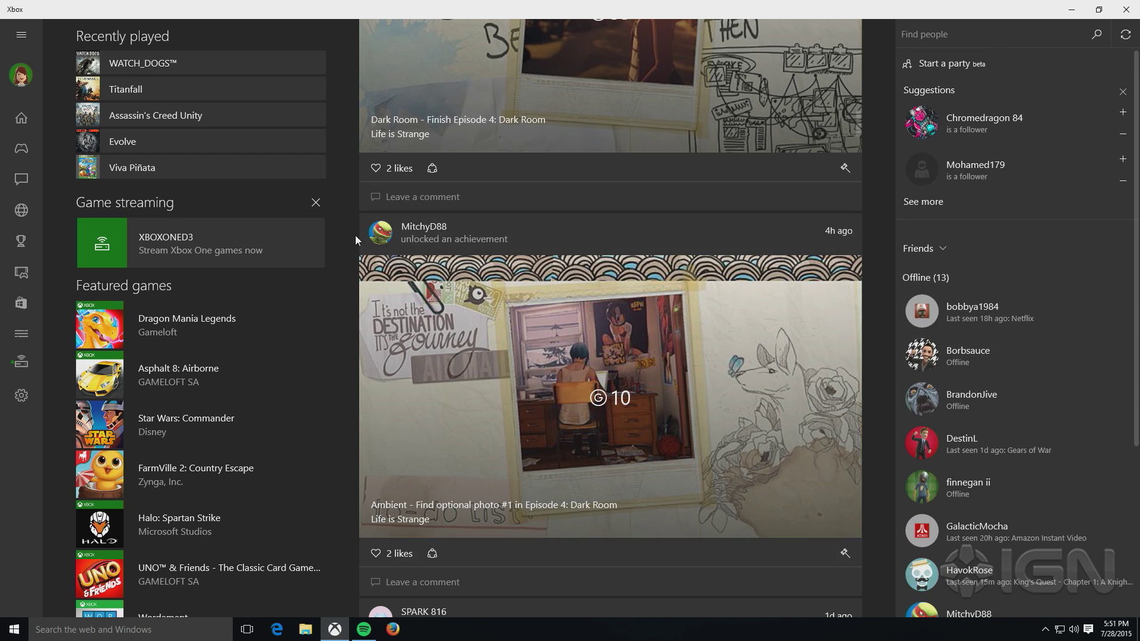
Step: Add Paint from the PC's installed programs to the My games list
{"action": "left_click", "coordinate": [30, 38]}
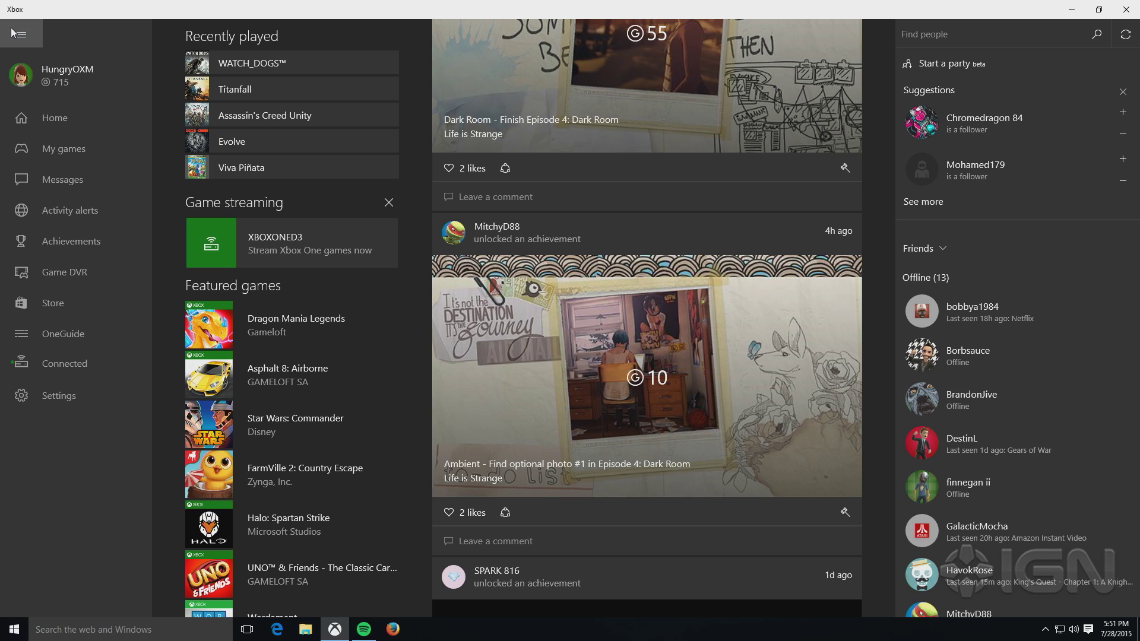
{"action": "left_click", "coordinate": [45, 145]}
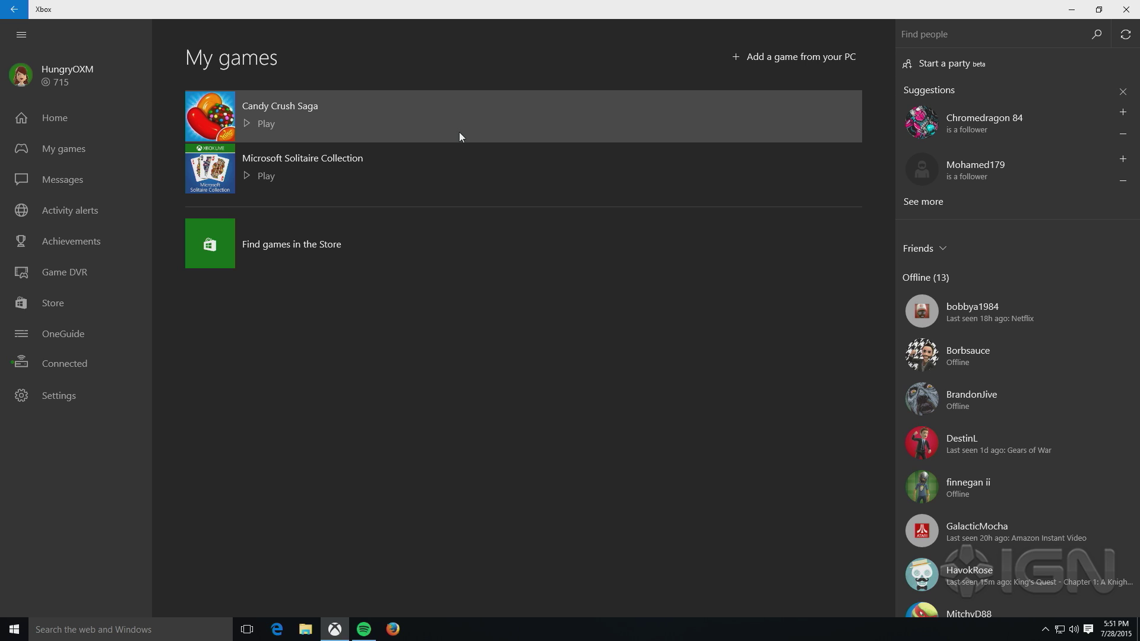
{"action": "left_click", "coordinate": [763, 68]}
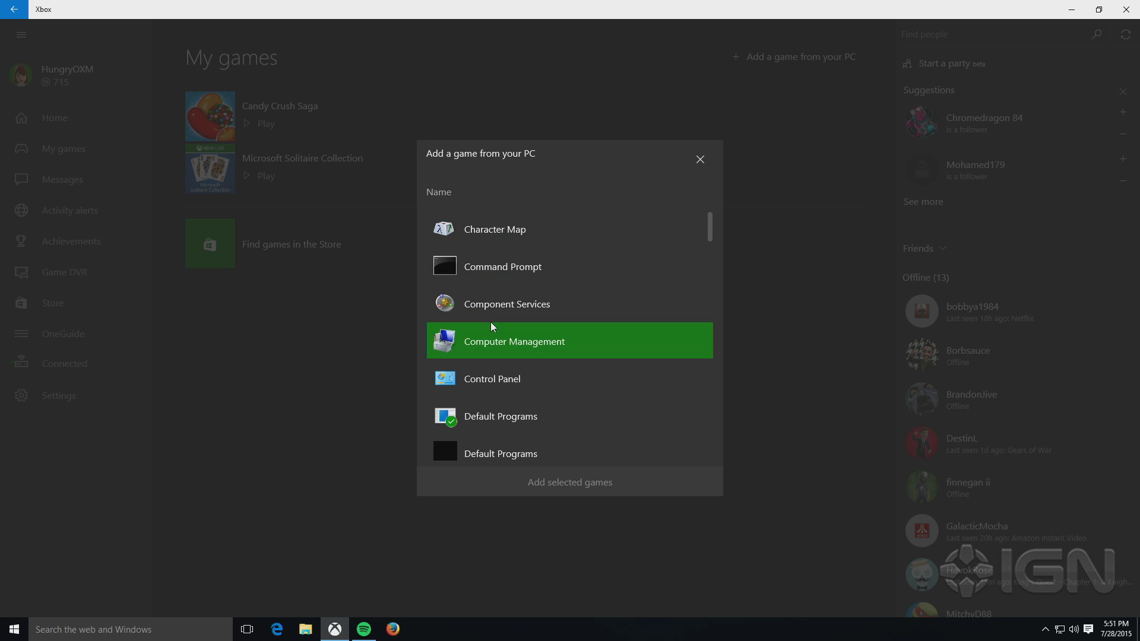
{"action": "scroll", "coordinate": [492, 326], "scroll_direction": "down", "scroll_amount": 10}
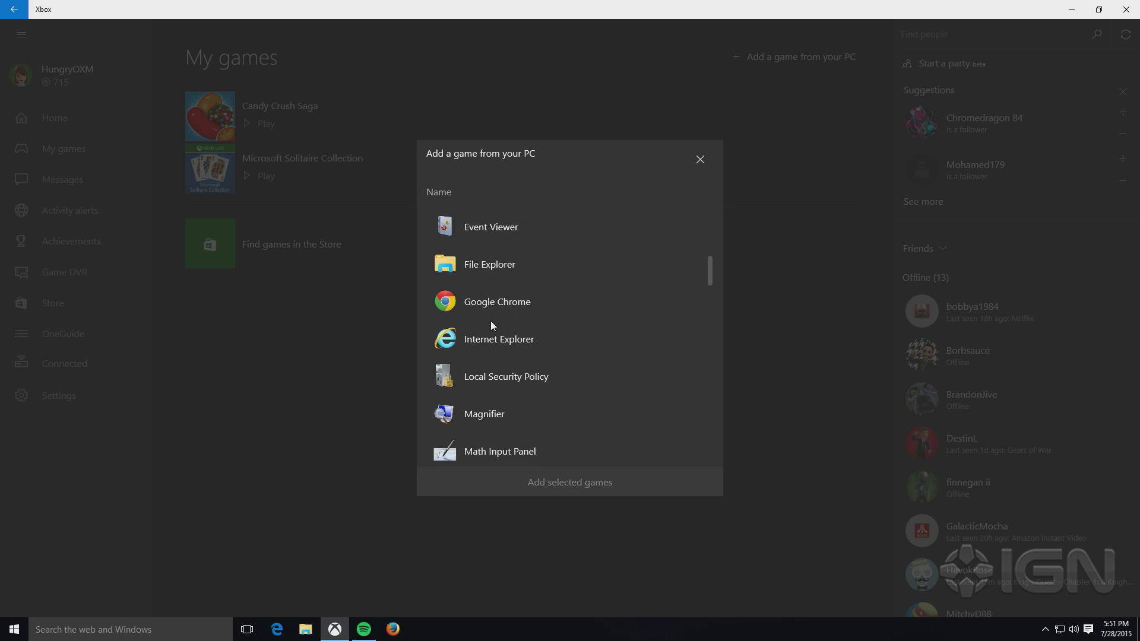
{"action": "scroll", "coordinate": [490, 321], "scroll_direction": "down", "scroll_amount": 6}
{"action": "scroll", "coordinate": [490, 319], "scroll_direction": "up", "scroll_amount": 3}
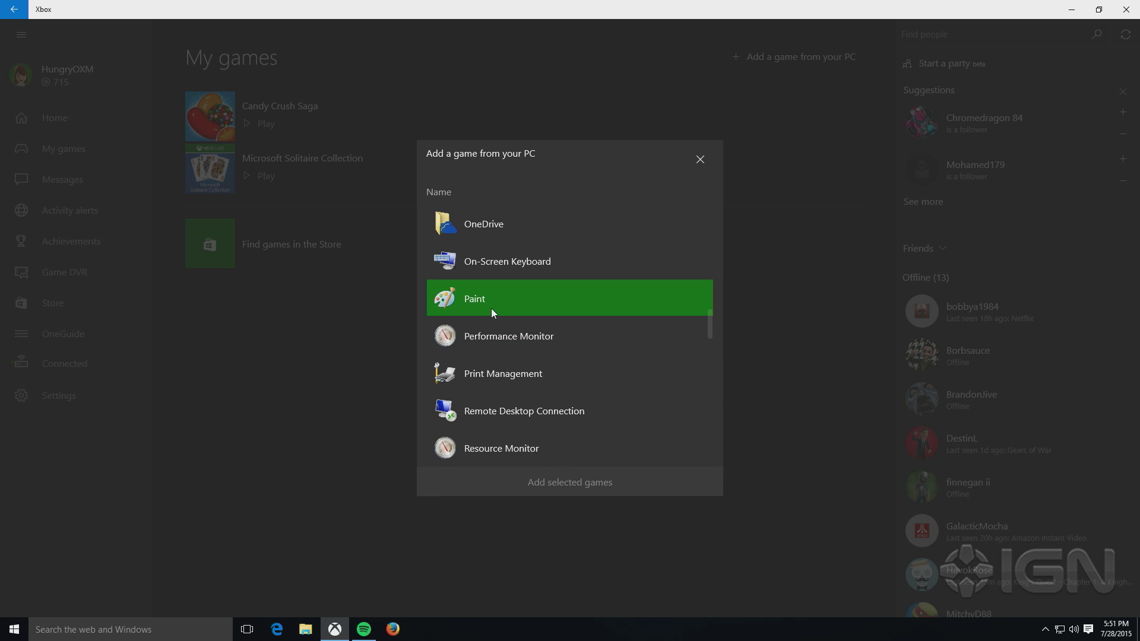
{"action": "left_click", "coordinate": [490, 306]}
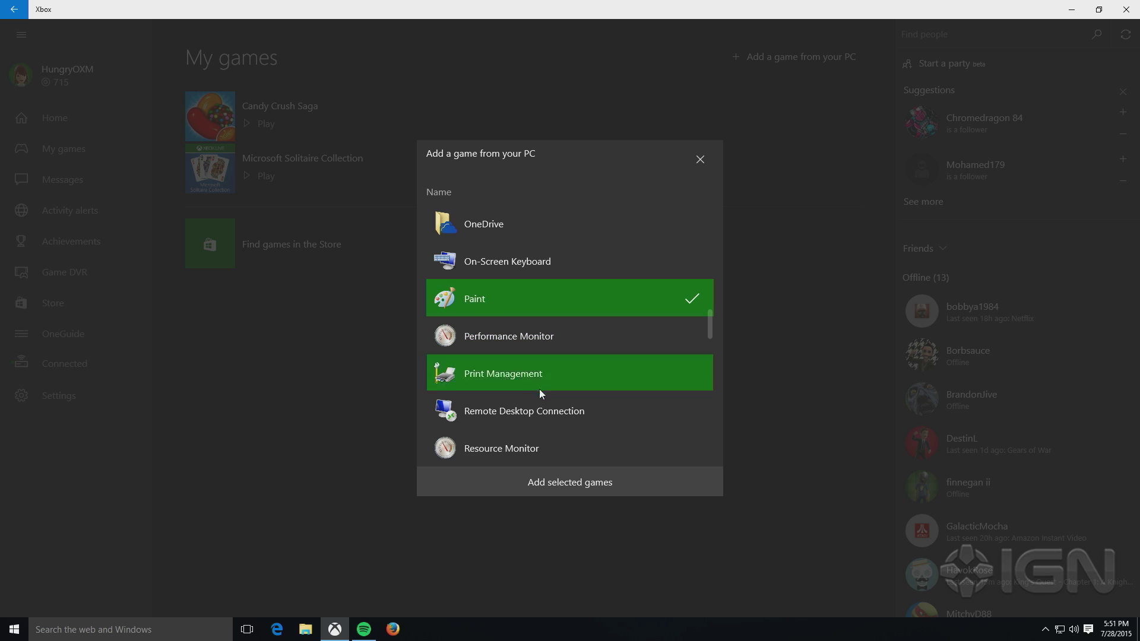
{"action": "left_click", "coordinate": [549, 481]}
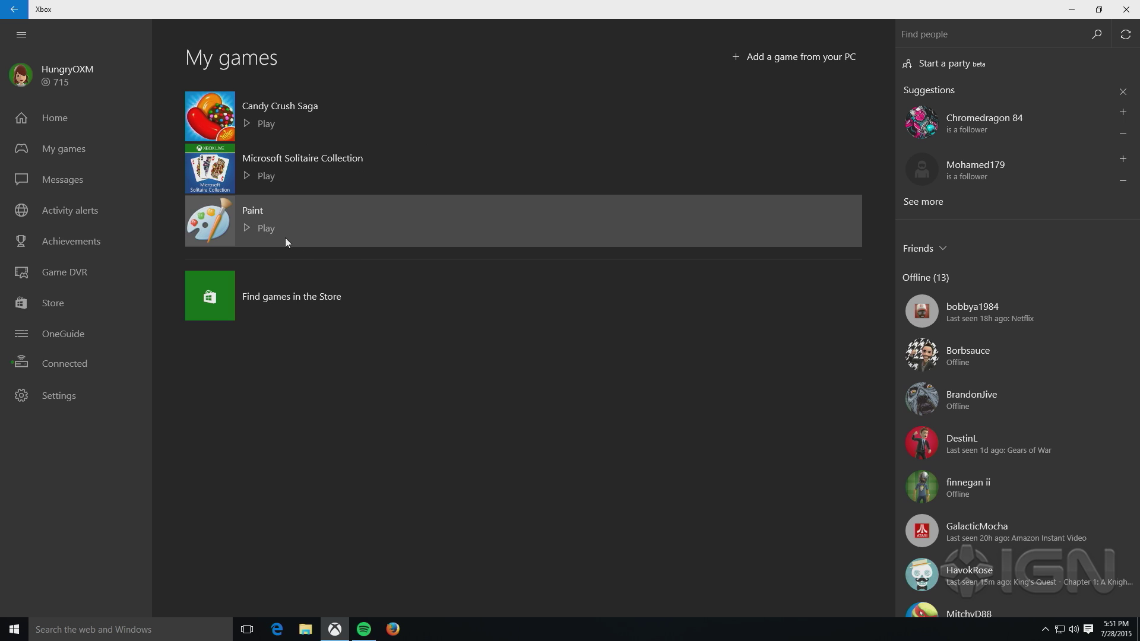
Step: Launch Paint from the My games list and close its window
{"action": "left_click", "coordinate": [249, 234]}
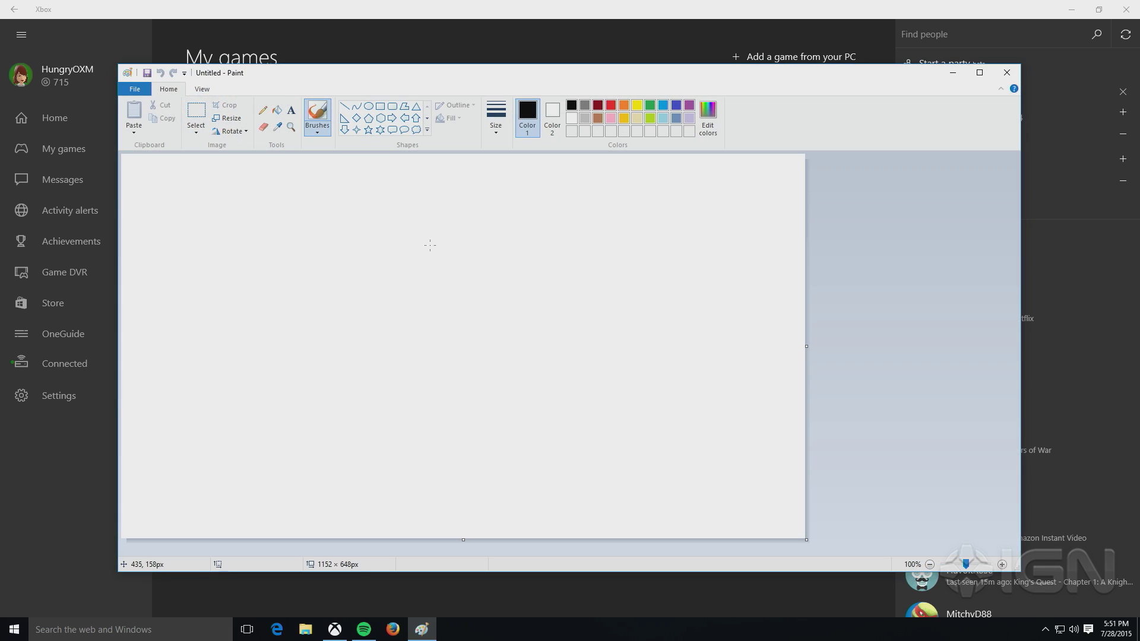
{"action": "left_click", "coordinate": [1007, 73]}
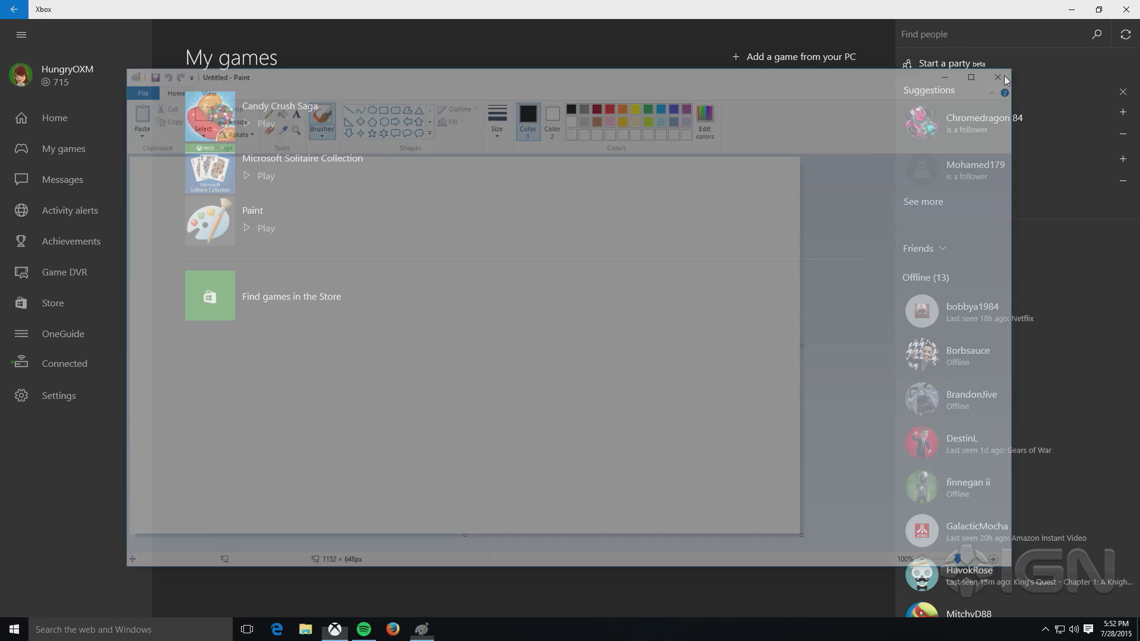
Step: View the Messages page and the Activity alerts page
{"action": "left_click", "coordinate": [41, 176]}
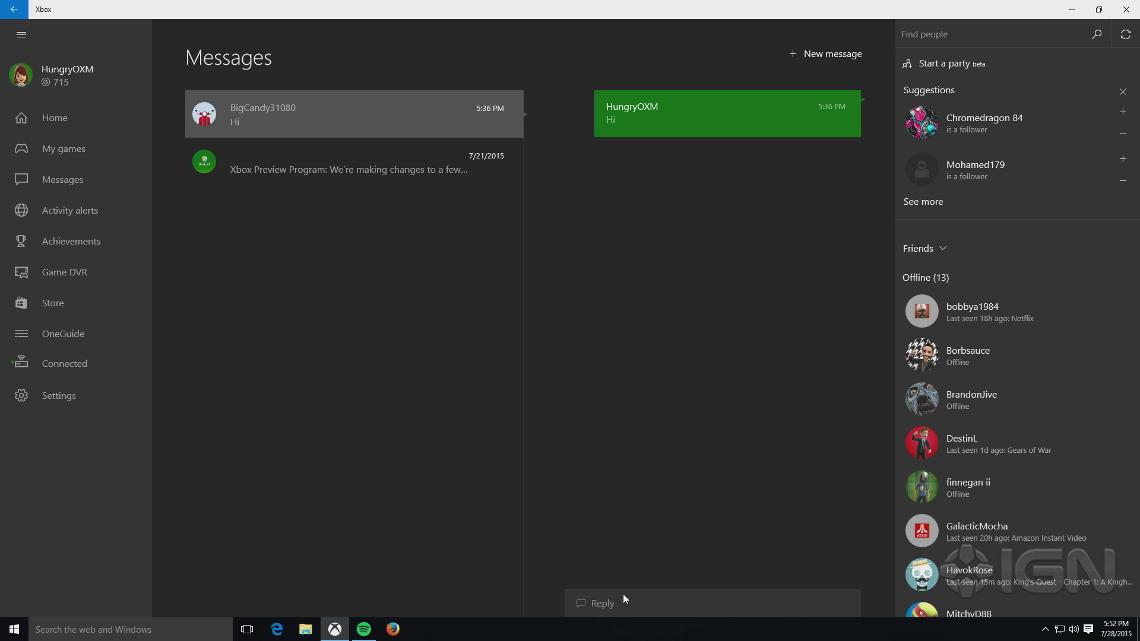
{"action": "left_click", "coordinate": [81, 215]}
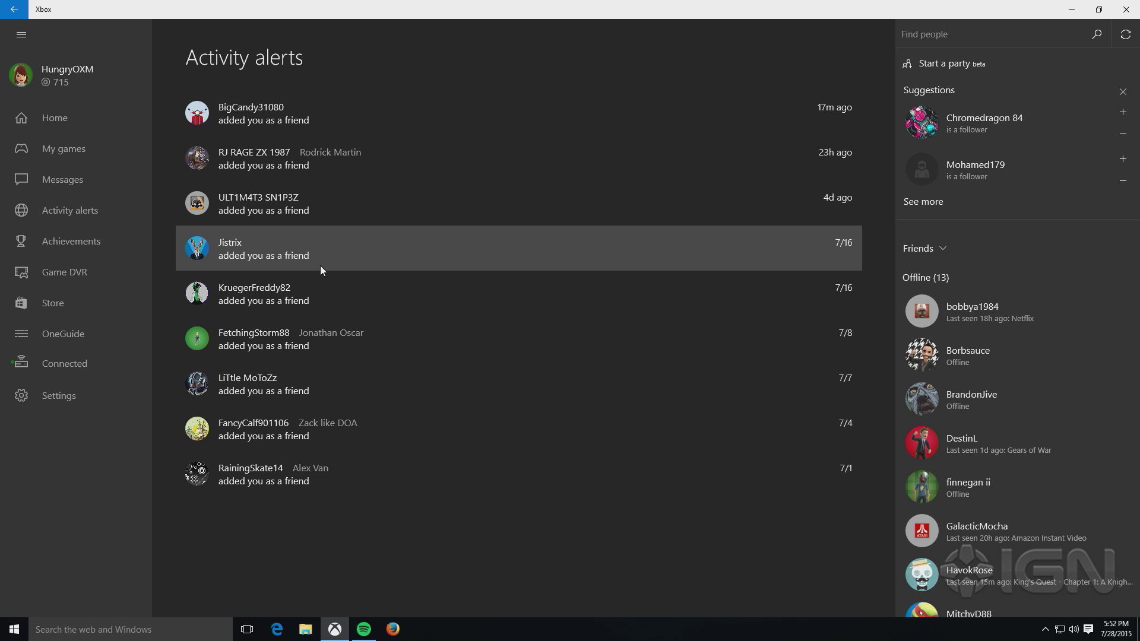
Step: Look up the Rayman Origins achievements from the profile's achievements list
{"action": "left_click", "coordinate": [64, 241]}
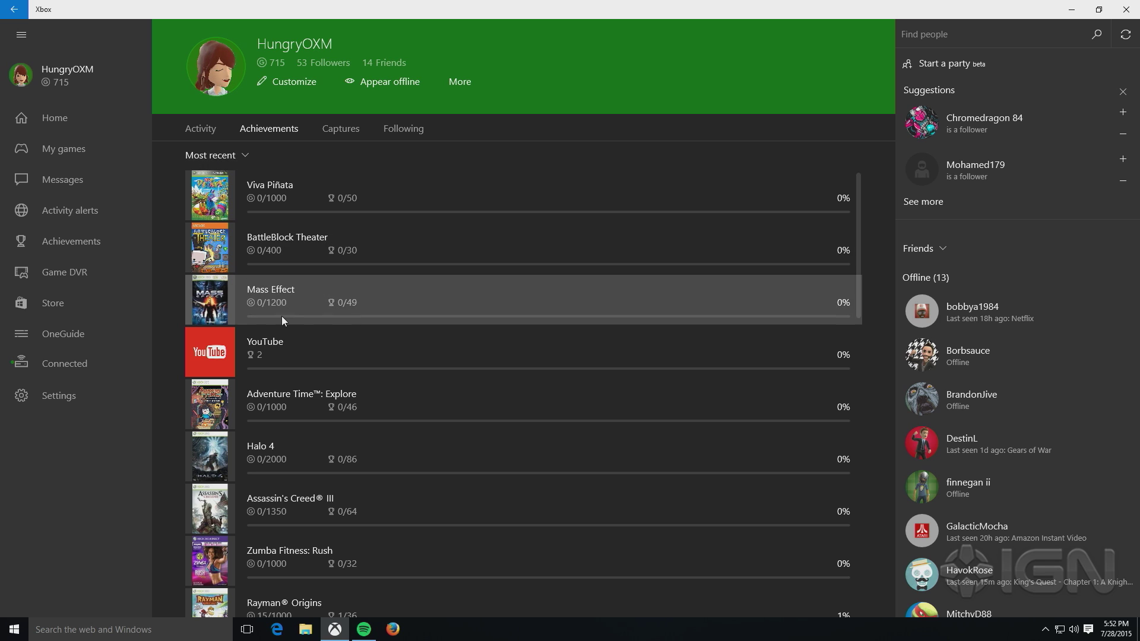
{"action": "scroll", "coordinate": [284, 323], "scroll_direction": "down", "scroll_amount": 5}
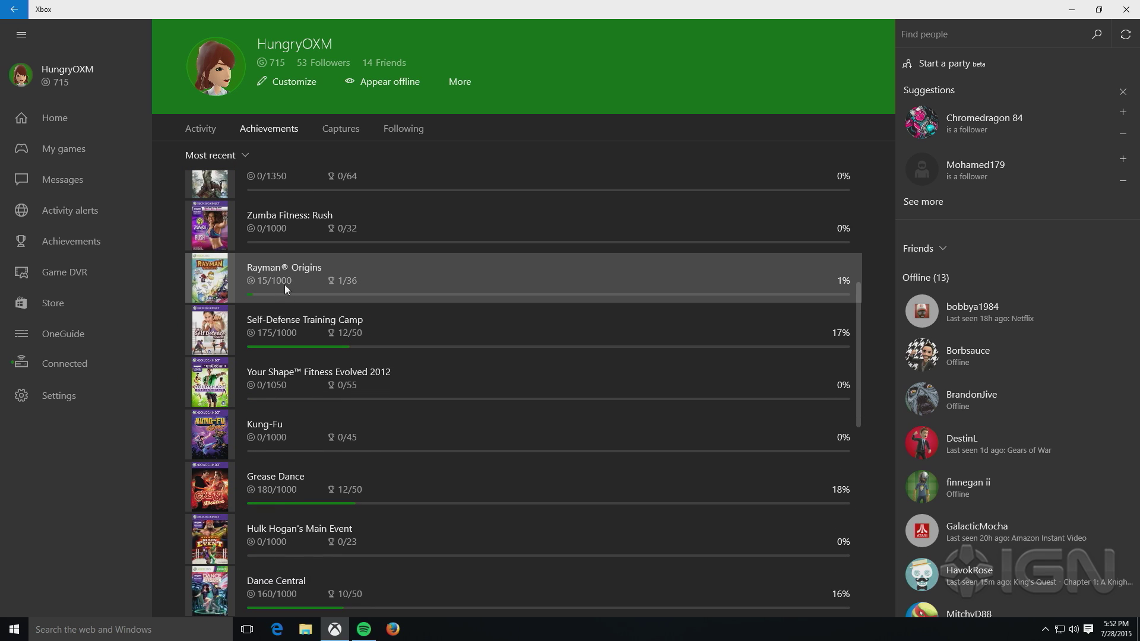
{"action": "left_click", "coordinate": [285, 284]}
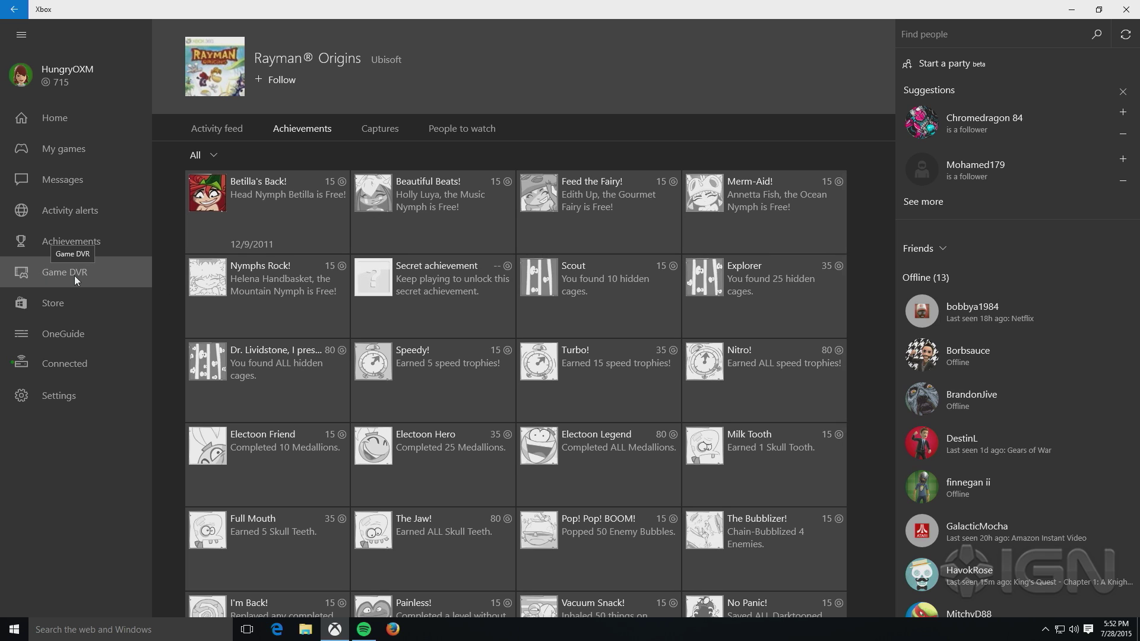
{"action": "scroll", "coordinate": [483, 343], "scroll_direction": "down", "scroll_amount": 5}
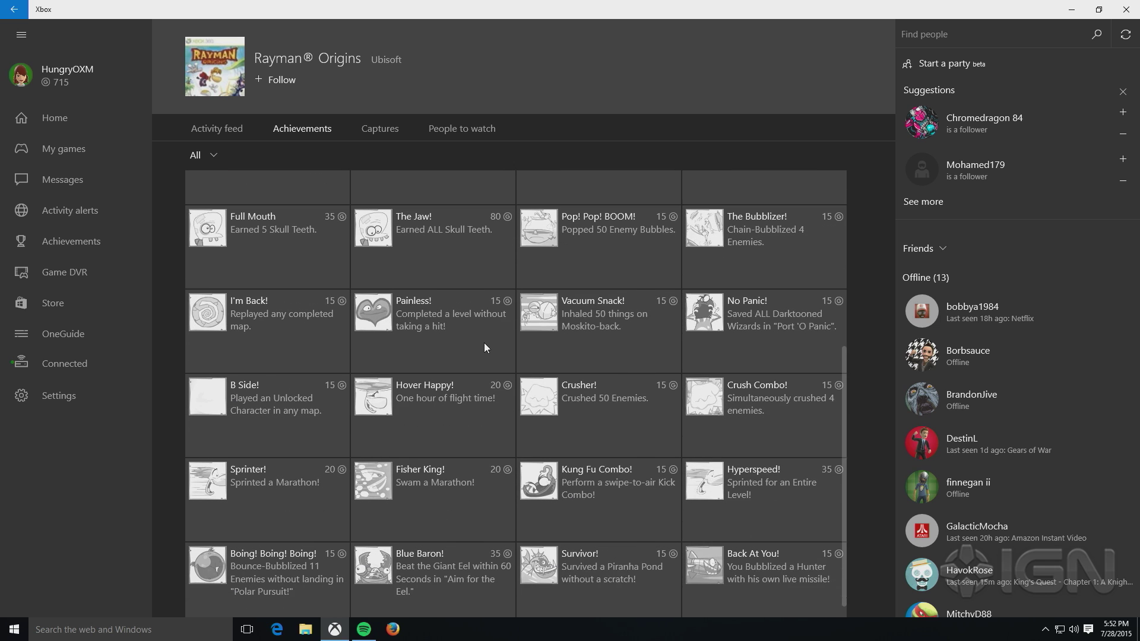
{"action": "scroll", "coordinate": [483, 343], "scroll_direction": "up", "scroll_amount": 5}
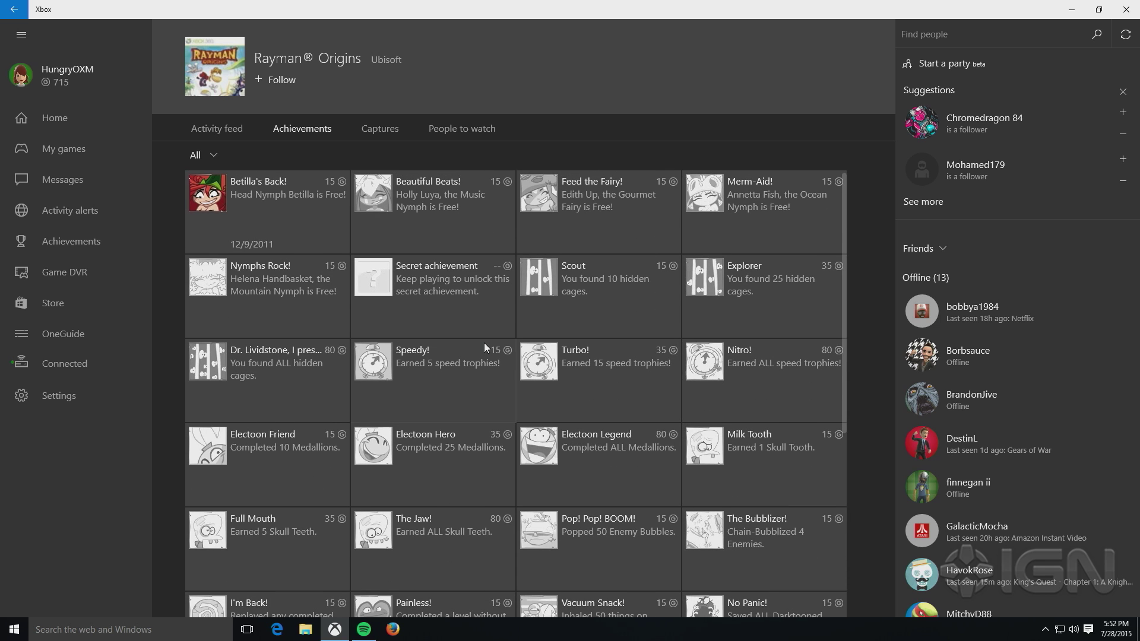
Step: Look at the Game DVR captures, including the shared ones, and browse the Community clips
{"action": "left_click", "coordinate": [63, 273]}
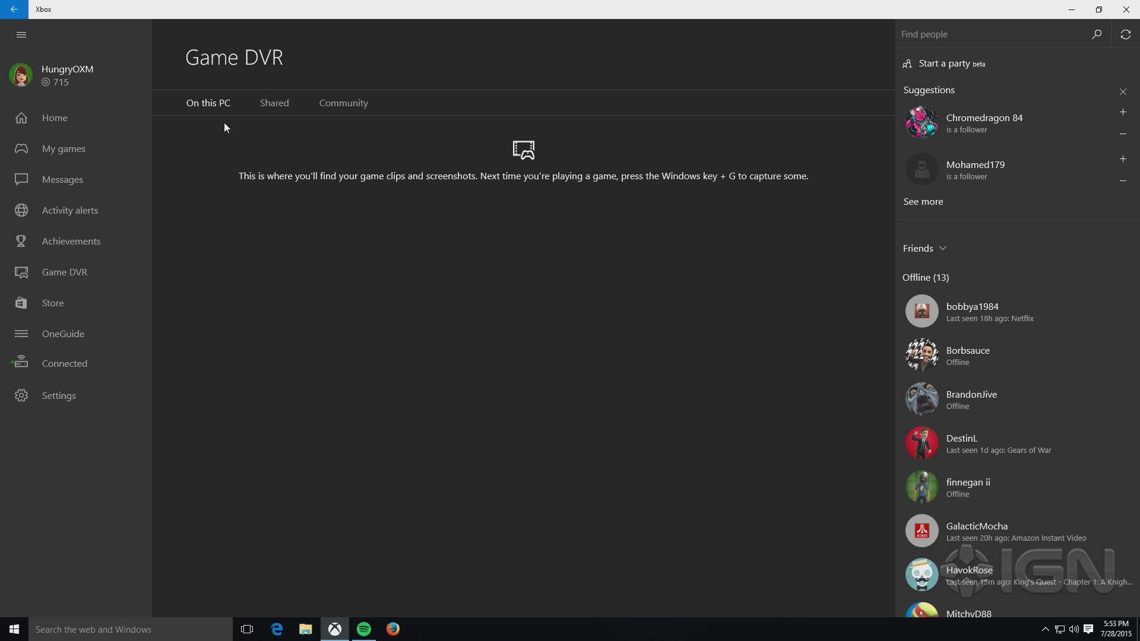
{"action": "left_click", "coordinate": [270, 106]}
{"action": "left_click", "coordinate": [348, 108]}
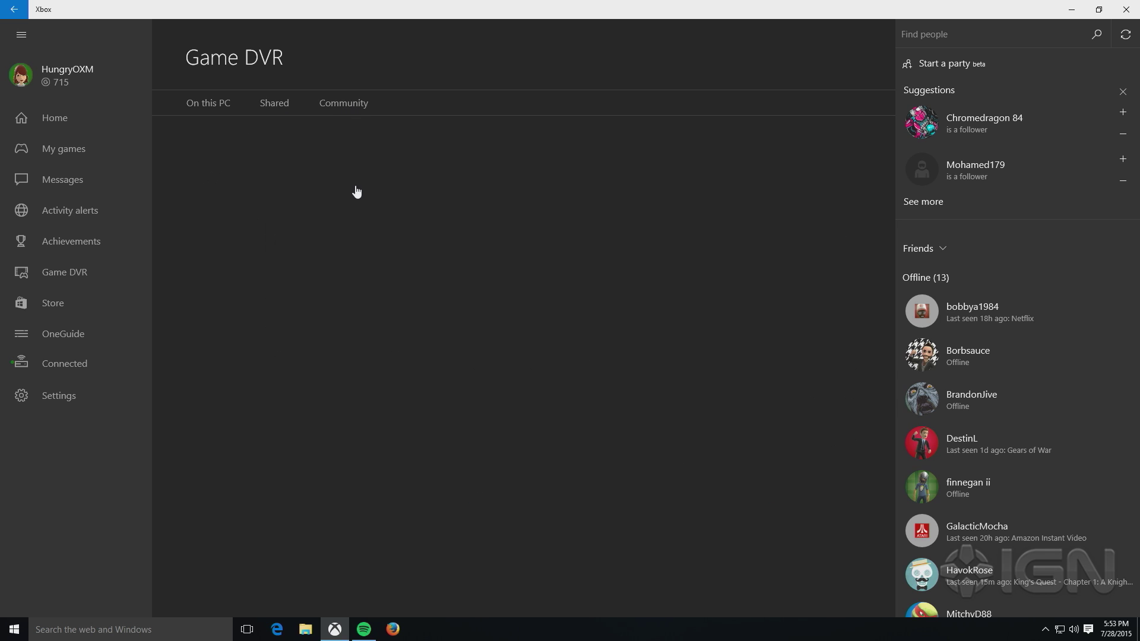
{"action": "scroll", "coordinate": [279, 262], "scroll_direction": "down", "scroll_amount": 10}
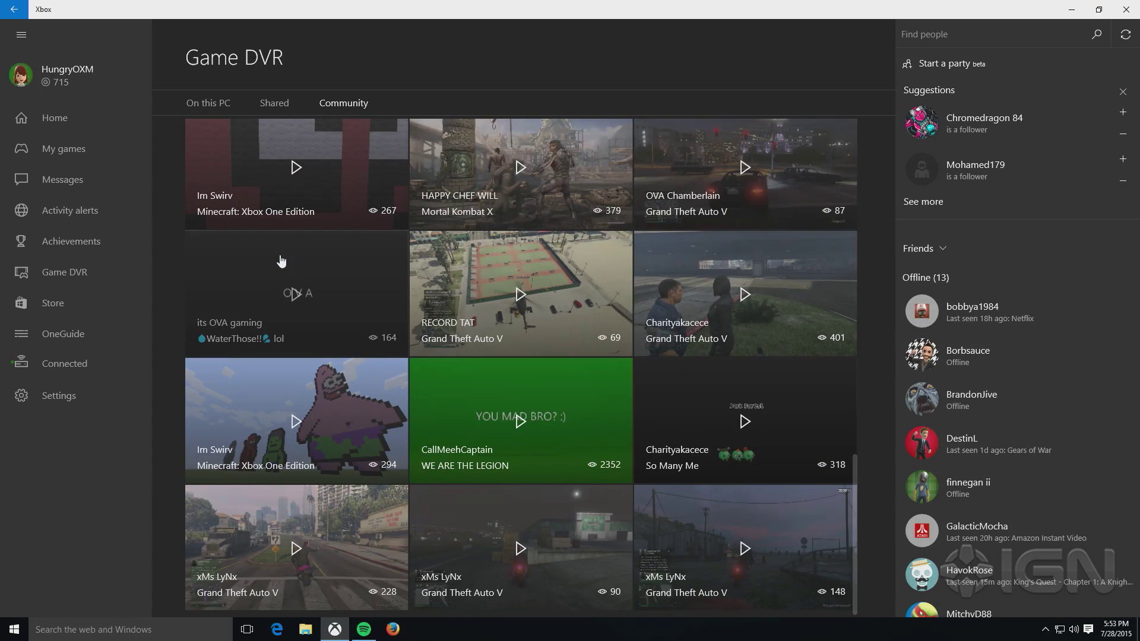
{"action": "scroll", "coordinate": [265, 290], "scroll_direction": "up", "scroll_amount": 10}
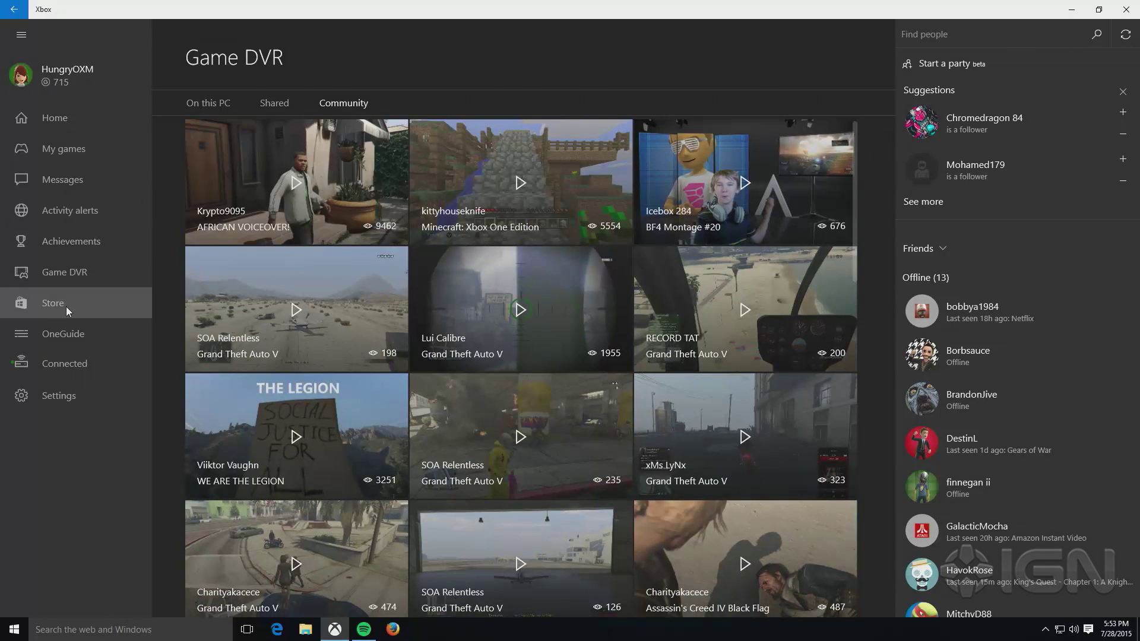
Step: View the games page of the Windows Store, close it and return to the Xbox app
{"action": "left_click", "coordinate": [66, 305]}
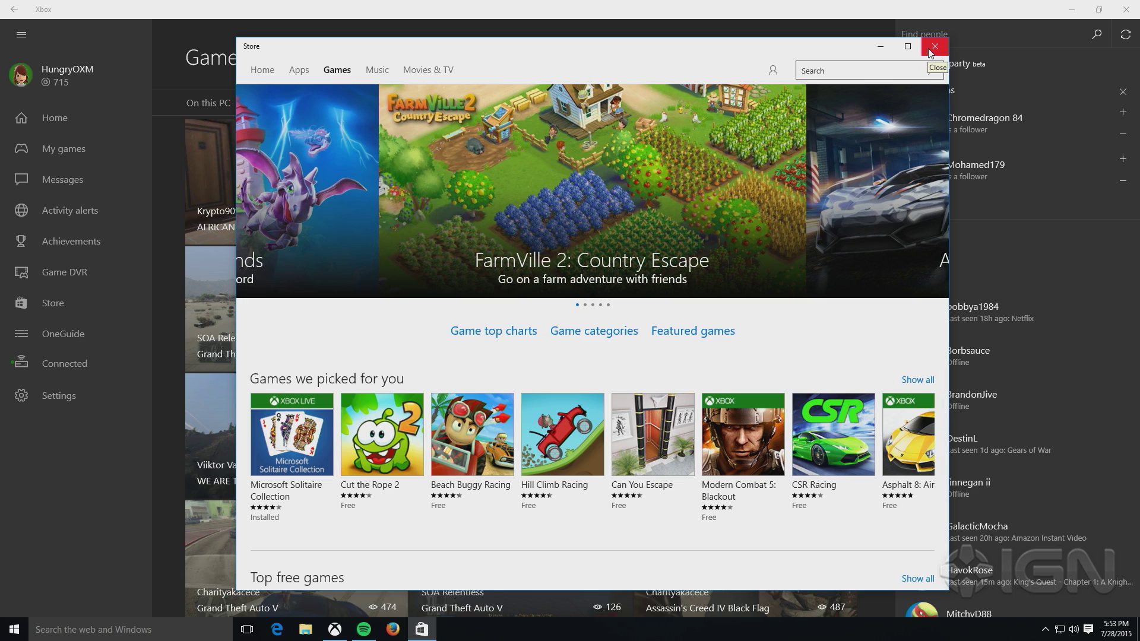
{"action": "left_click_drag", "start_coordinate": [850, 52], "coordinate": [821, 28]}
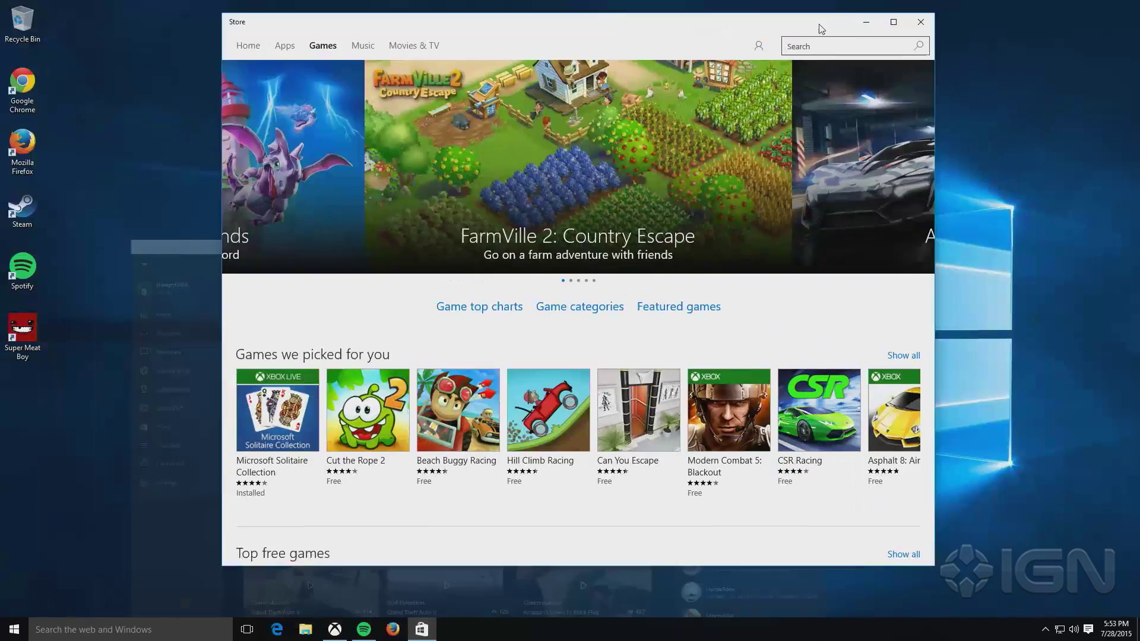
{"action": "left_click", "coordinate": [921, 21]}
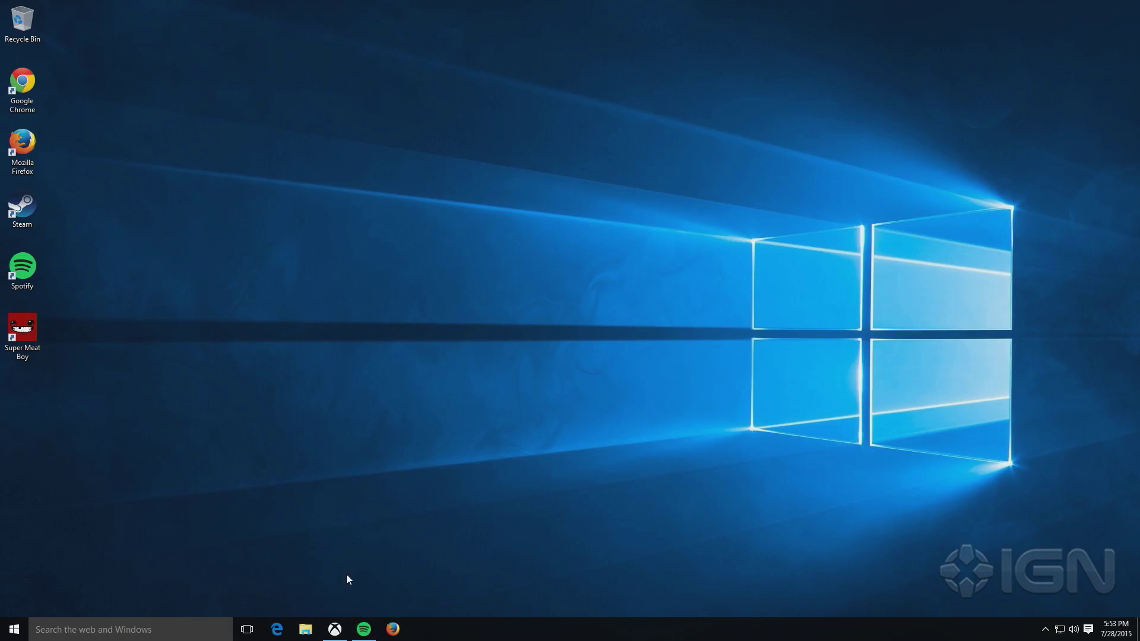
{"action": "left_click", "coordinate": [336, 628]}
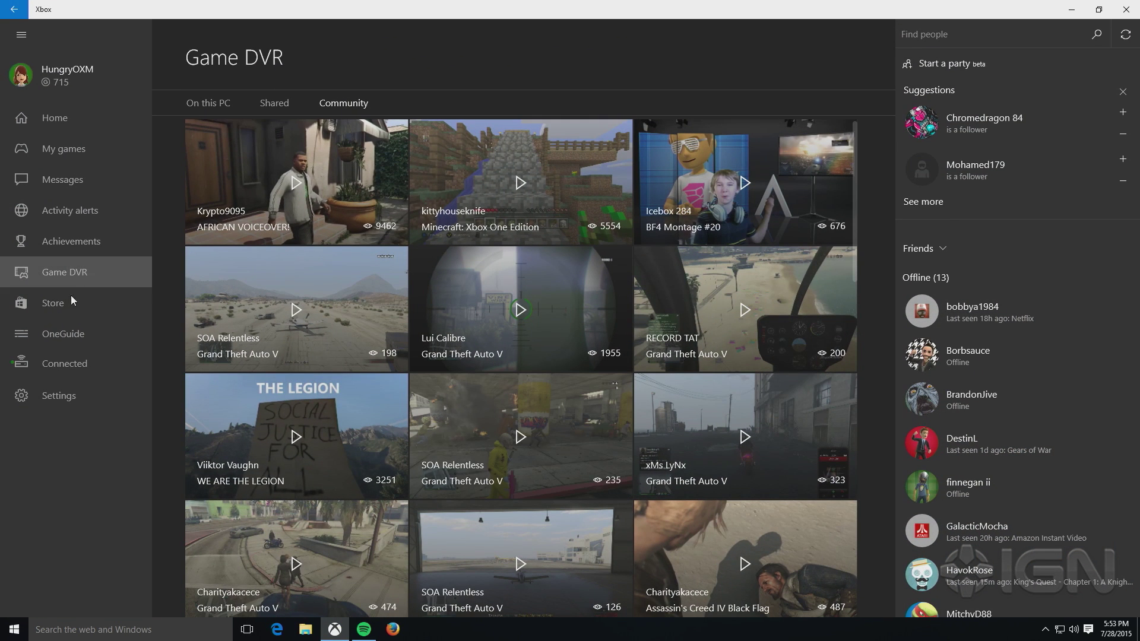
Step: View the OneGuide TV listings and check the dialog for adding an Xbox One device to the connections
{"action": "left_click", "coordinate": [64, 334]}
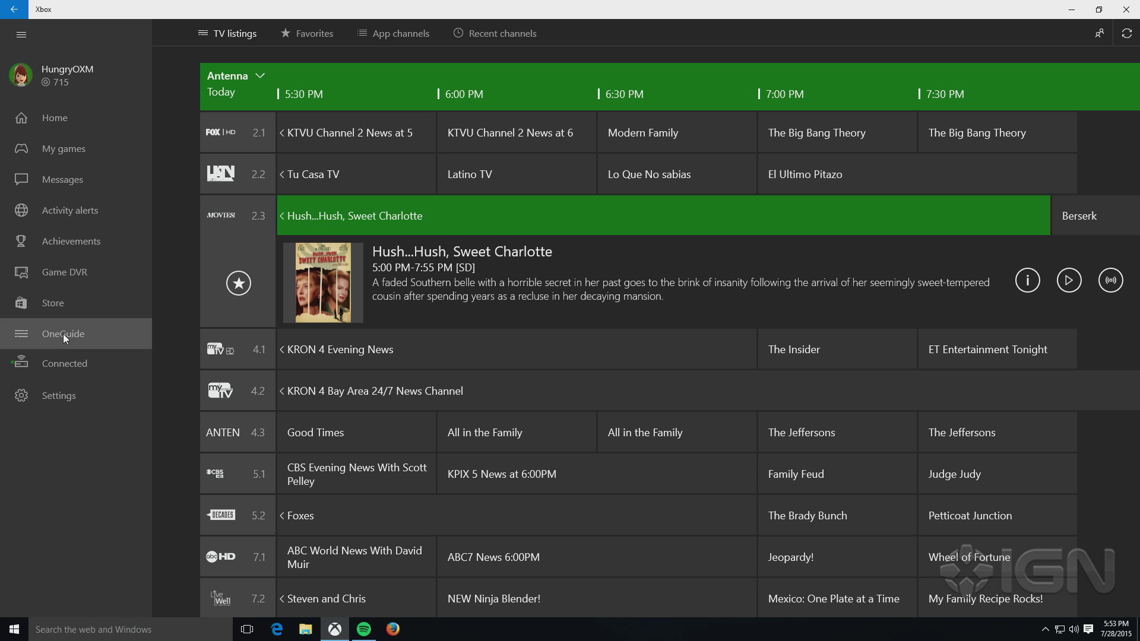
{"action": "left_click", "coordinate": [57, 371]}
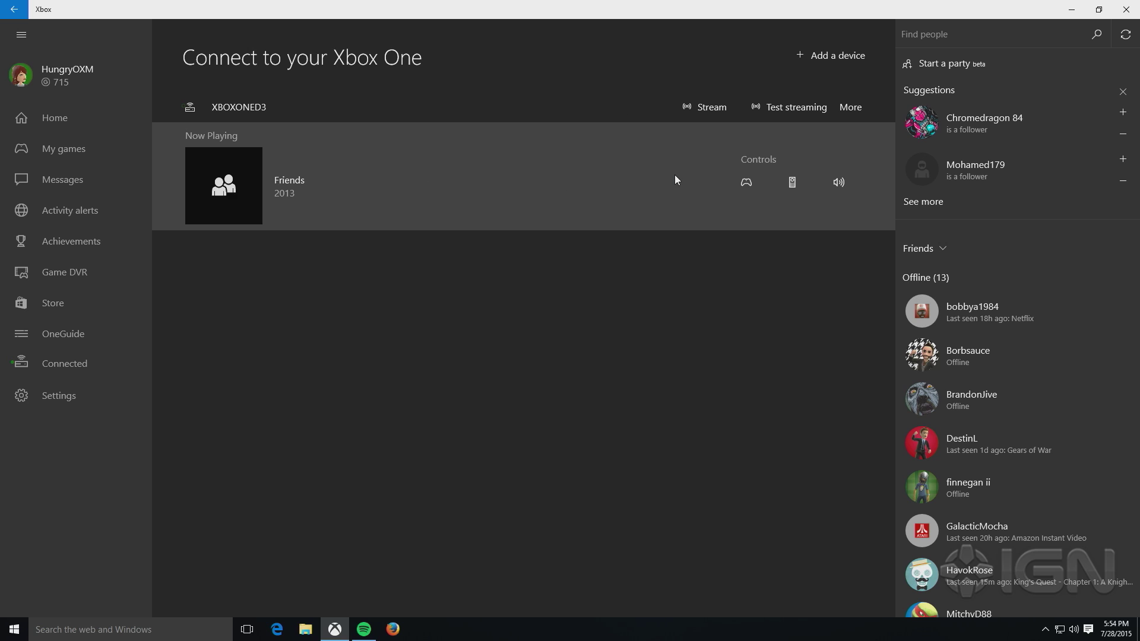
{"action": "left_click", "coordinate": [823, 57]}
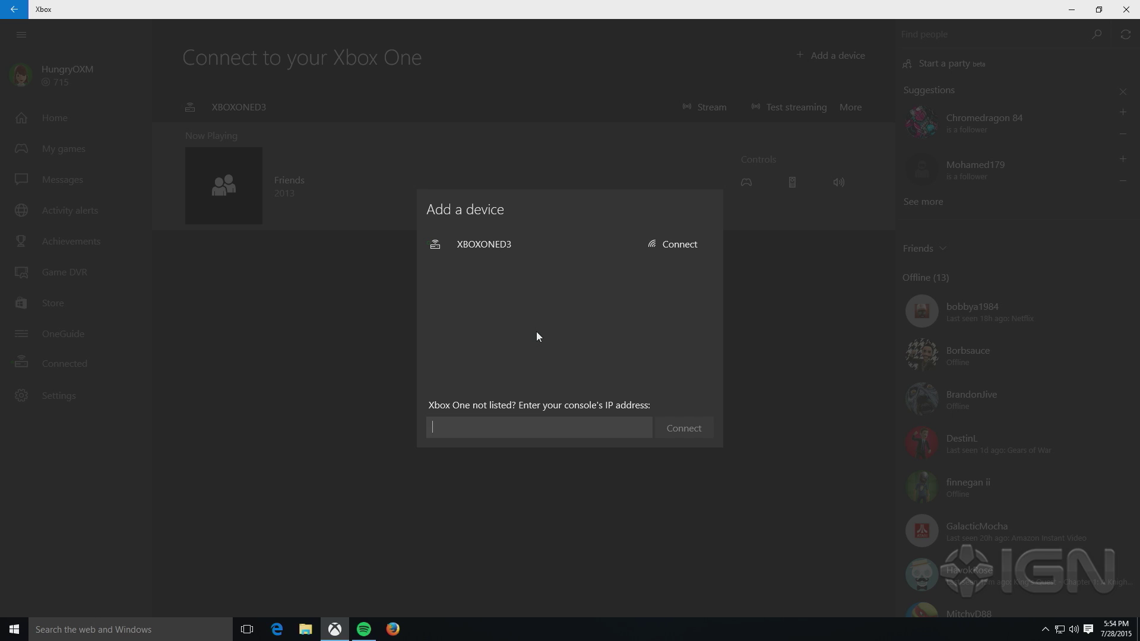
{"action": "left_click", "coordinate": [450, 428]}
{"action": "left_click", "coordinate": [351, 352]}
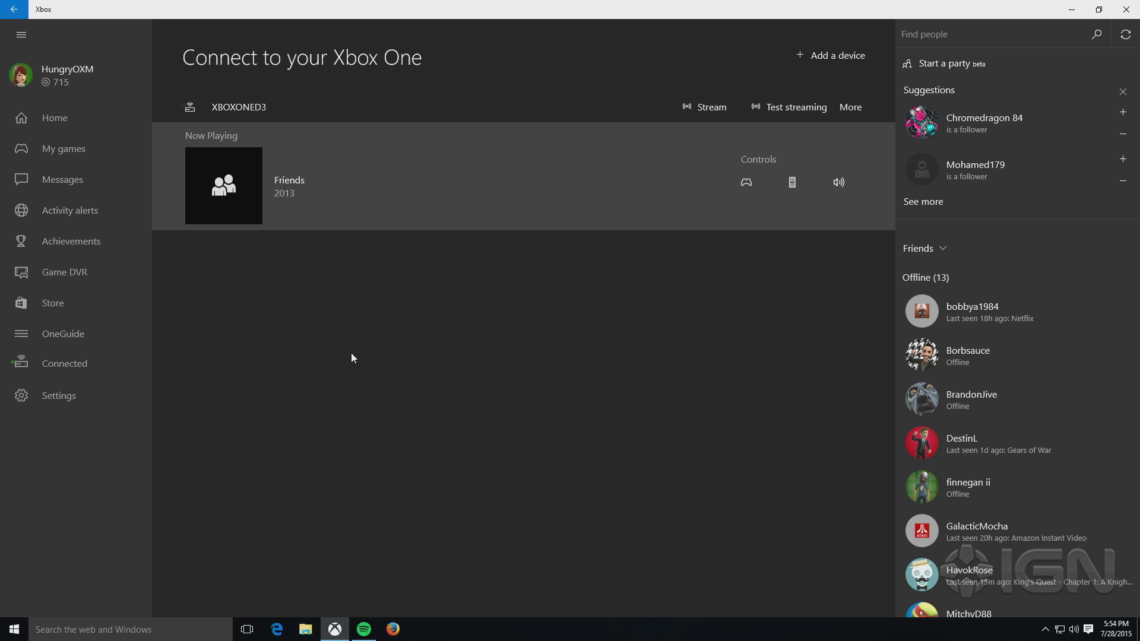
Step: Review the app's General settings and its Game DVR recording settings
{"action": "left_click", "coordinate": [84, 401]}
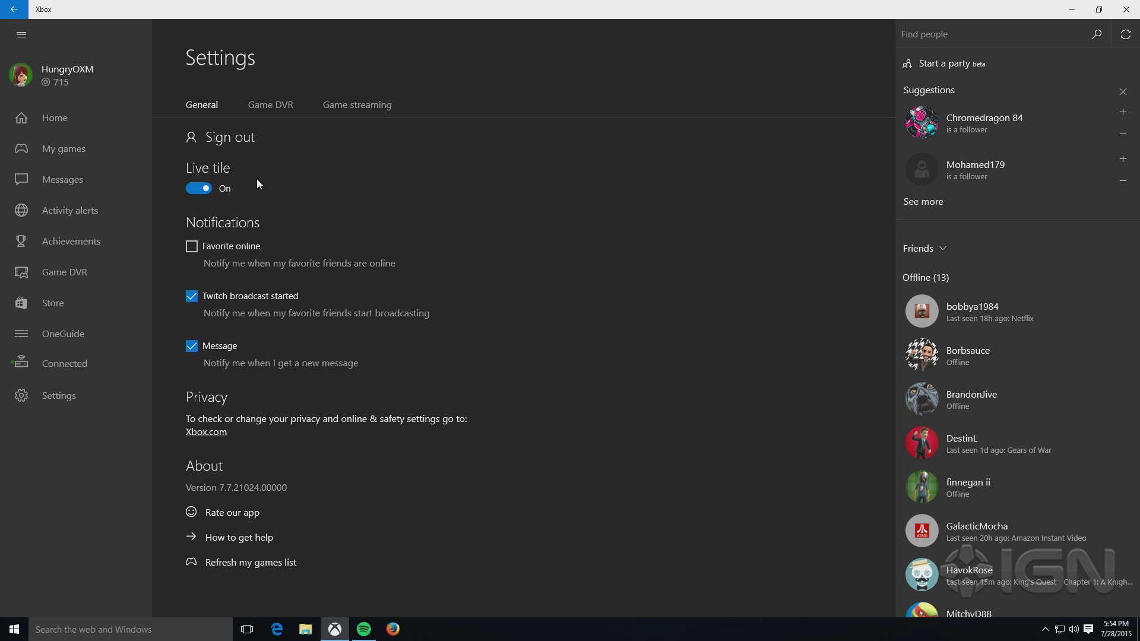
{"action": "left_click", "coordinate": [269, 107]}
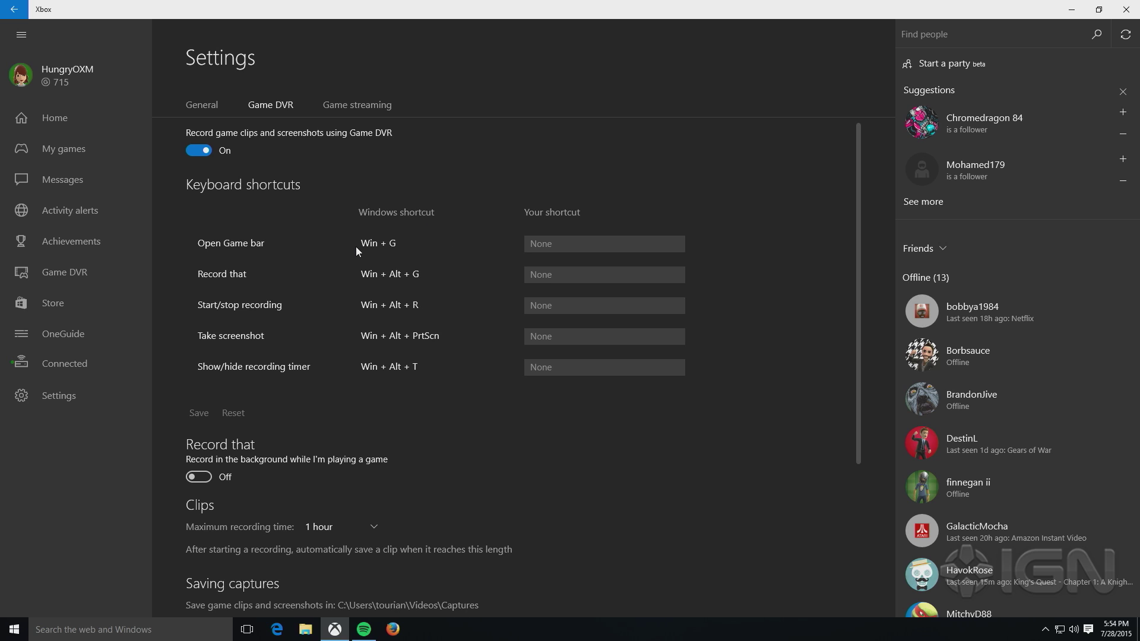
{"action": "scroll", "coordinate": [351, 301], "scroll_direction": "down", "scroll_amount": 4}
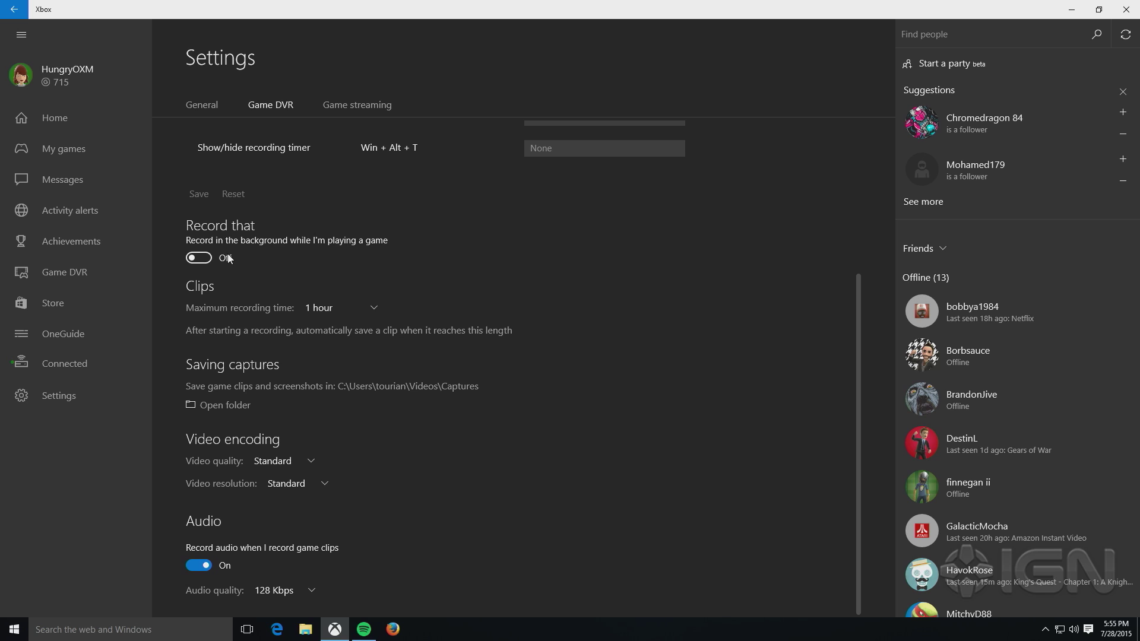
Step: Go through the maximum recording time choices for Game DVR clips and pick 1 hour
{"action": "left_click", "coordinate": [315, 314]}
{"action": "left_click", "coordinate": [315, 337]}
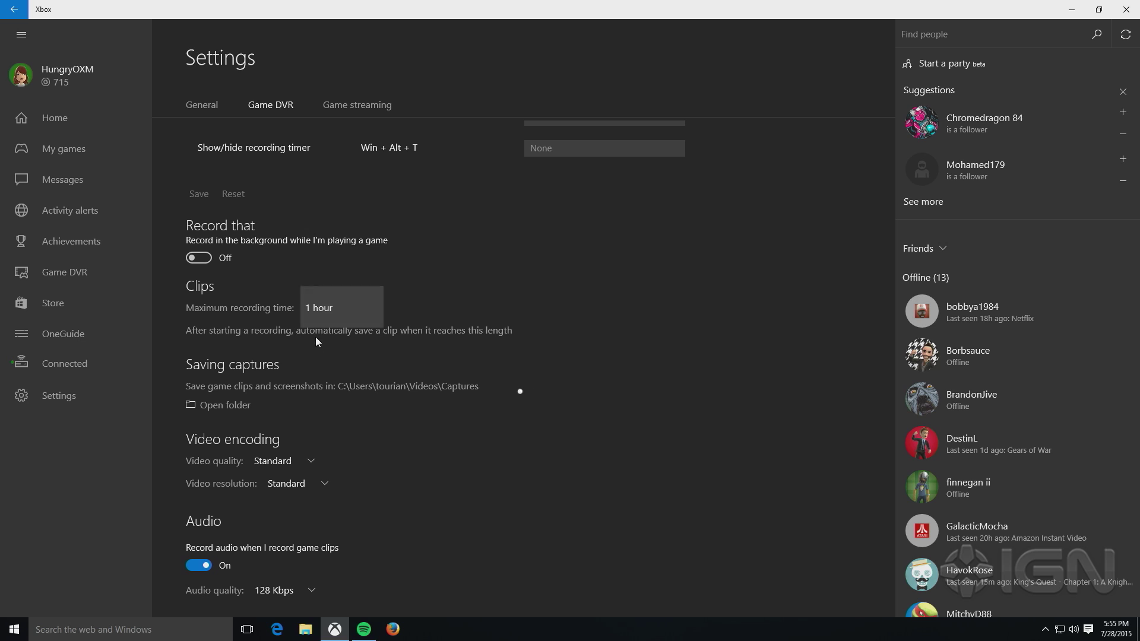
{"action": "left_click", "coordinate": [318, 309]}
{"action": "left_click", "coordinate": [322, 288]}
{"action": "left_click", "coordinate": [319, 307]}
{"action": "left_click", "coordinate": [323, 274]}
{"action": "left_click", "coordinate": [320, 314]}
{"action": "left_click", "coordinate": [320, 332]}
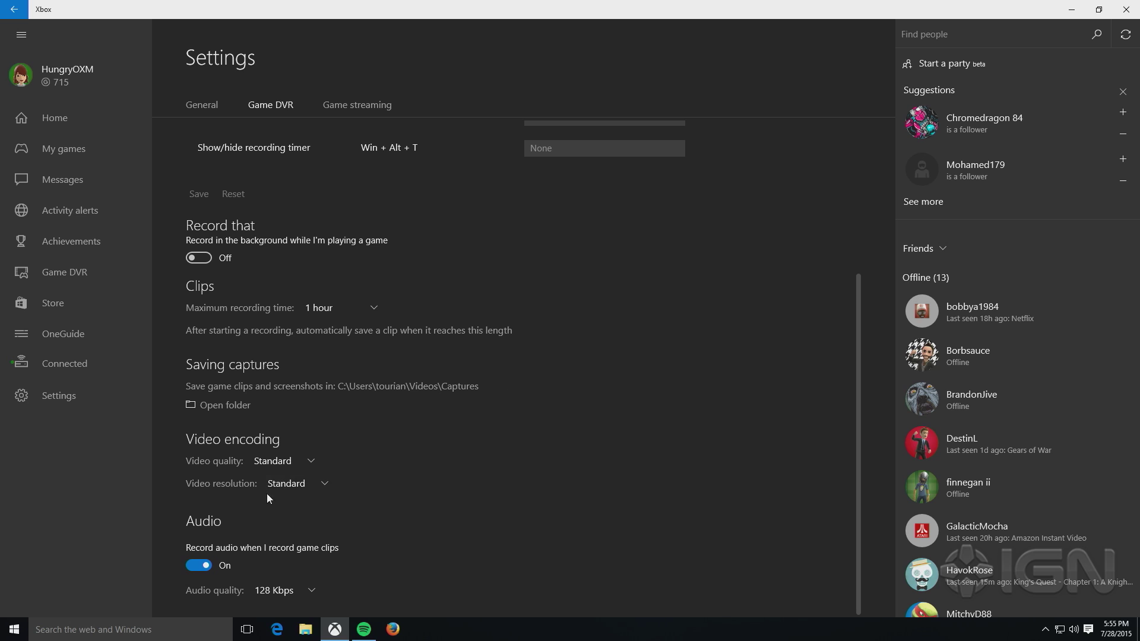
Step: View the video encoding level setting for game streaming and return to the home page
{"action": "scroll", "coordinate": [273, 490], "scroll_direction": "up", "scroll_amount": 4}
{"action": "left_click", "coordinate": [344, 105]}
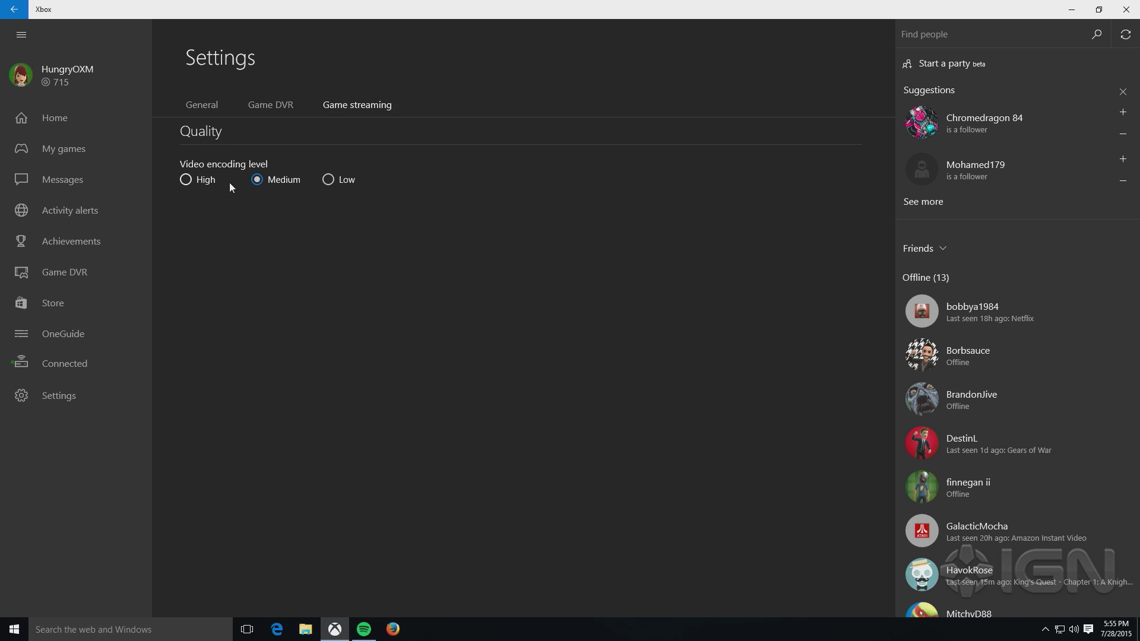
{"action": "left_click", "coordinate": [64, 122]}
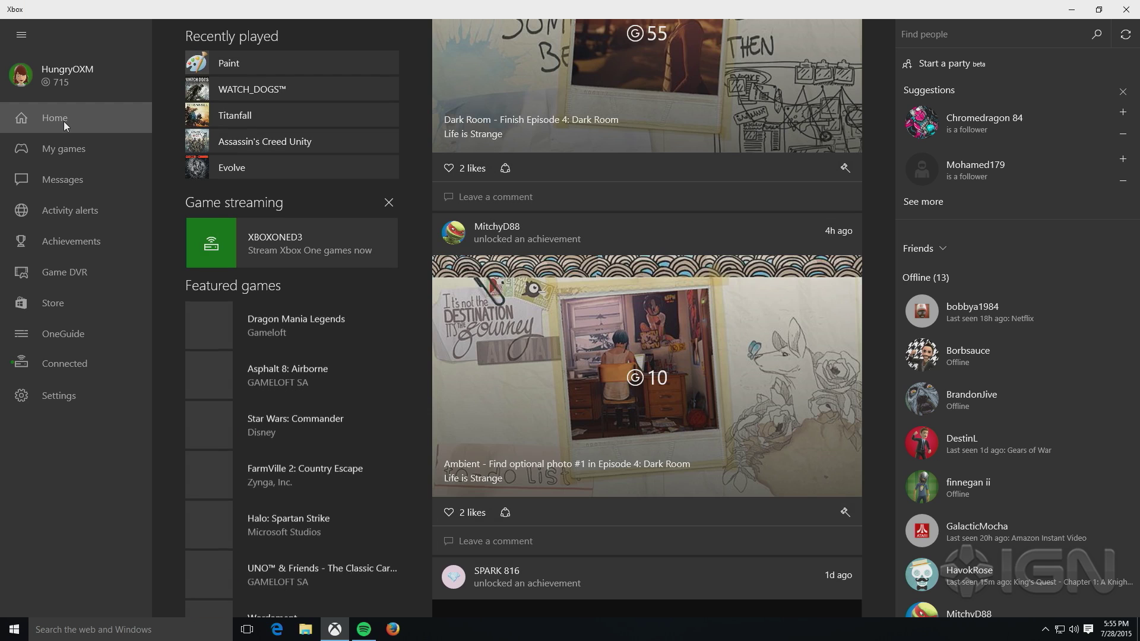